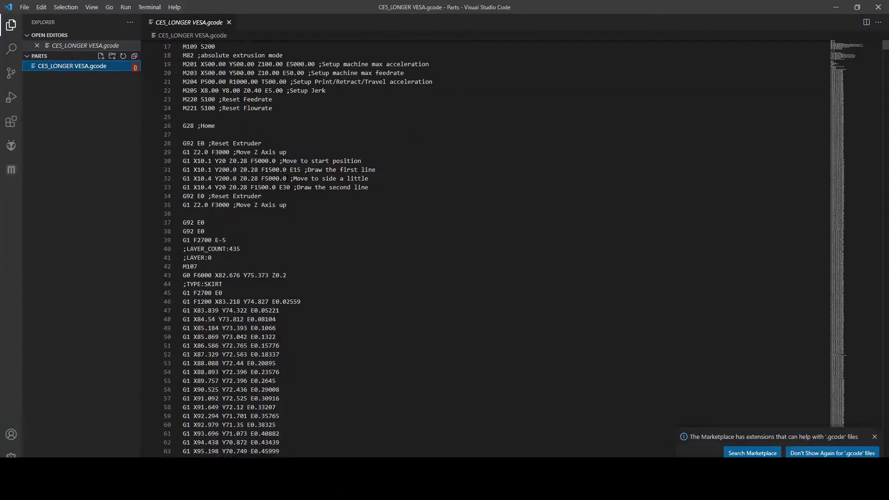
Look through the movement commands in CE5_LONGER VESA.gcode and dismiss the Marketplace extension notification.
scroll(287, 178, down, 10)
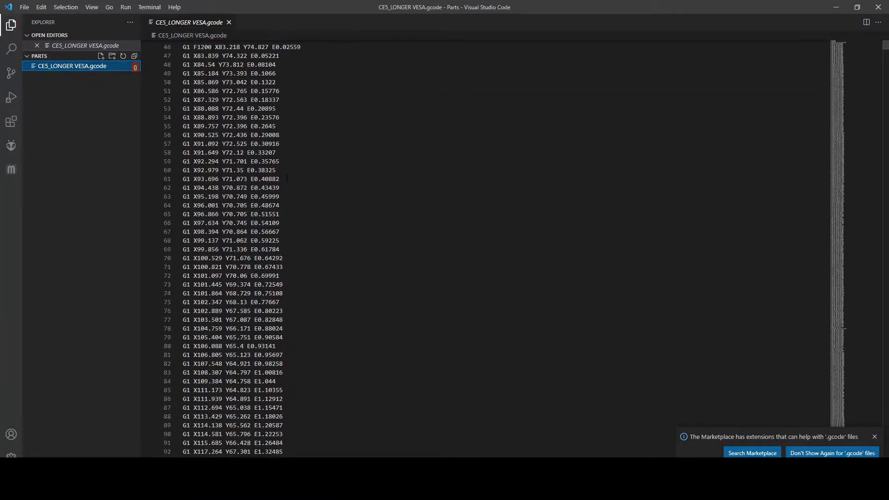
scroll(287, 178, down, 1)
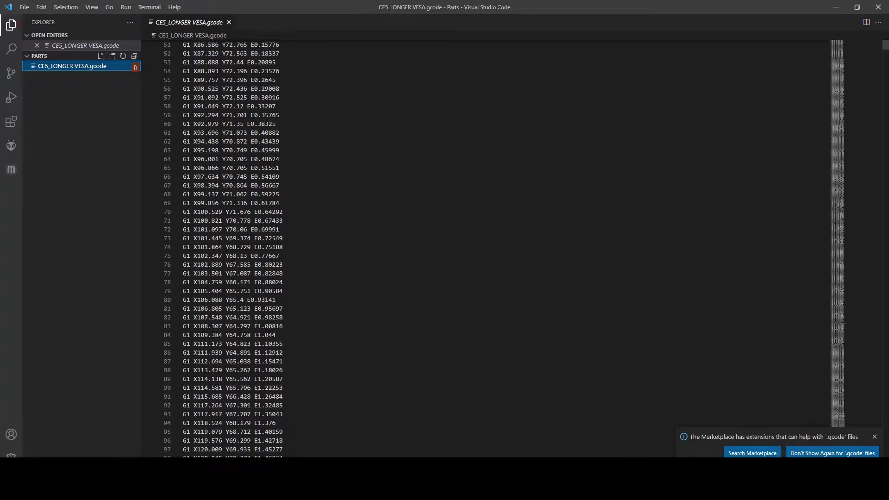
click(875, 437)
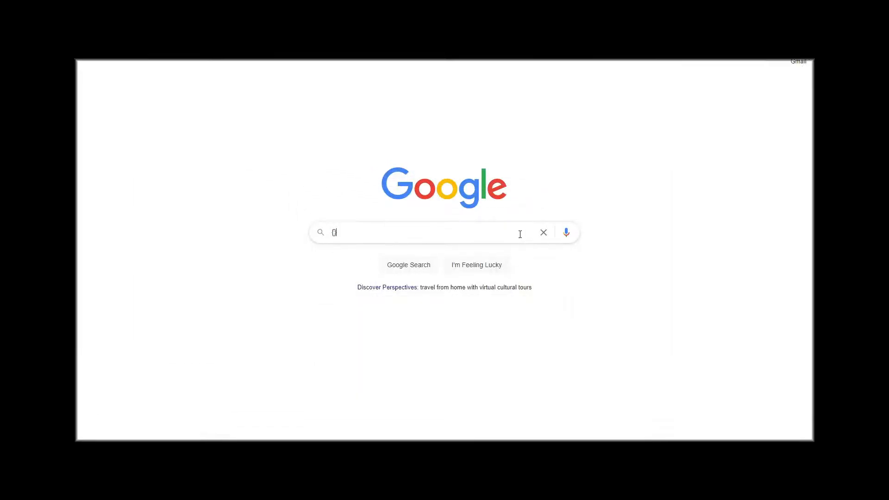
Search Google for OBS and open the Open Broadcaster Software site at obsproject.com.
text(O)
key(BackSpace)
key(BackSpace)
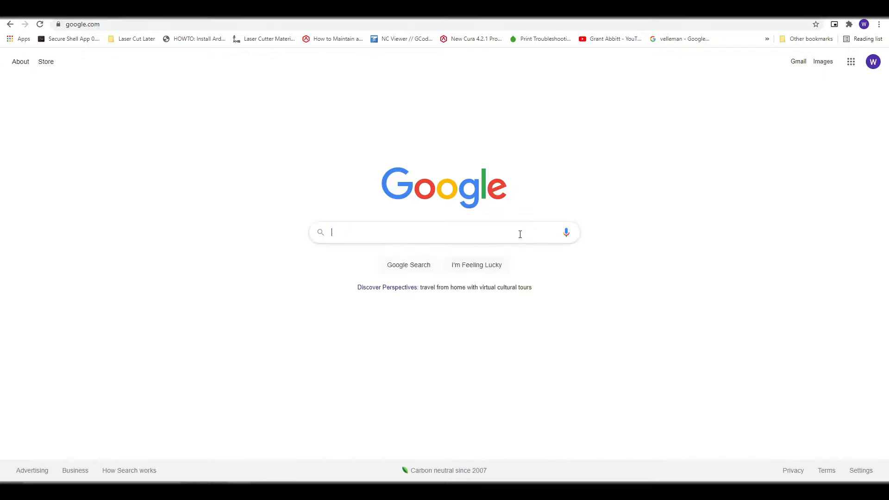
text(OBS)
key(Return)
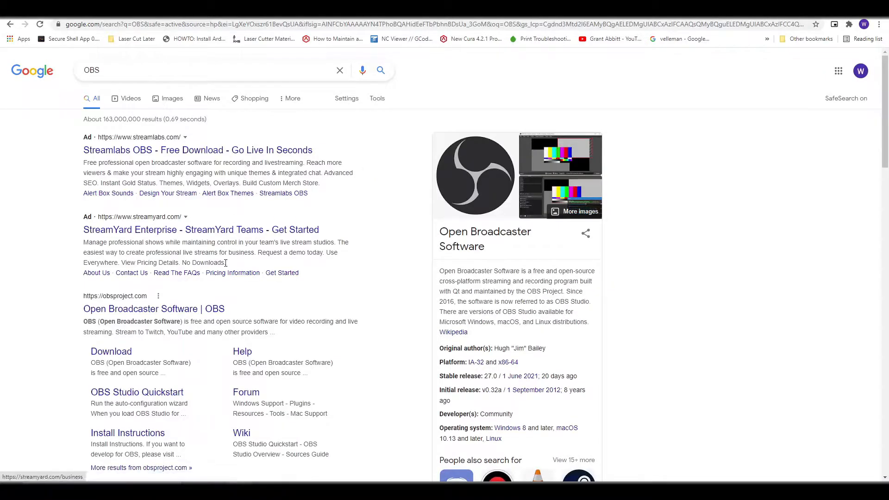
click(188, 309)
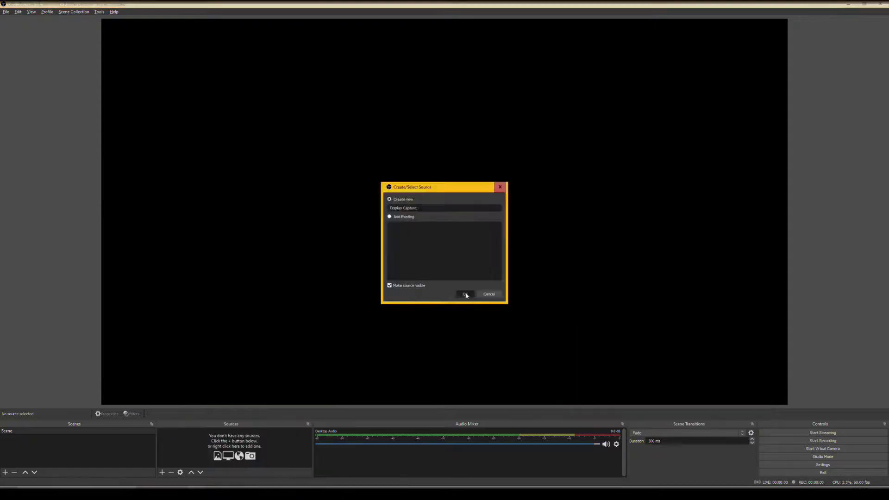
Add a new Display Capture source with the Automatic capture method, Display 1 (Primary Monitor) and cursor capture enabled.
click(462, 294)
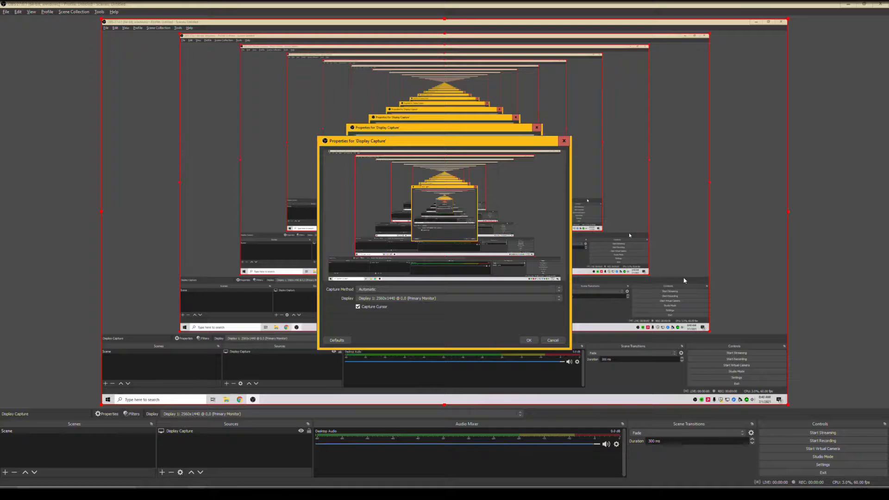
click(361, 290)
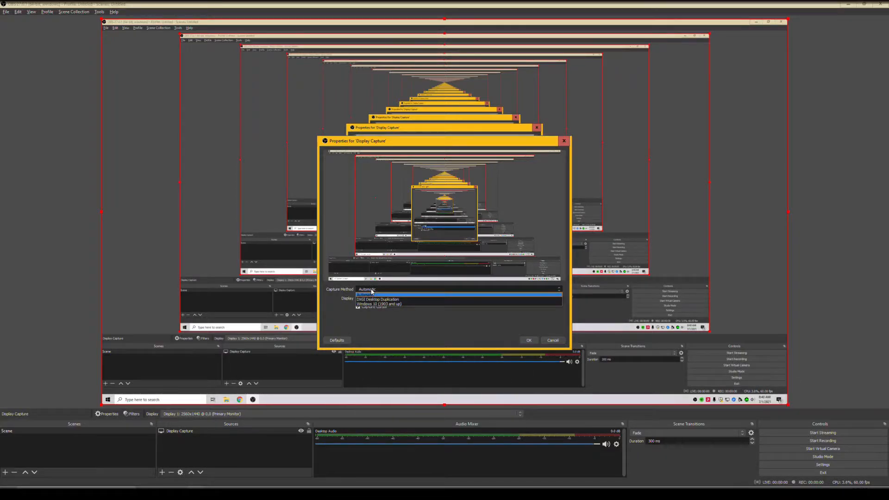
click(372, 292)
click(371, 299)
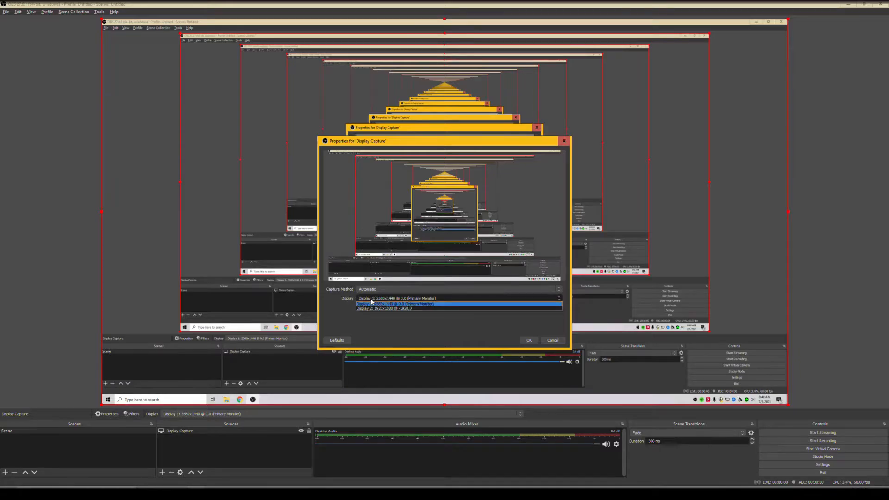
click(372, 304)
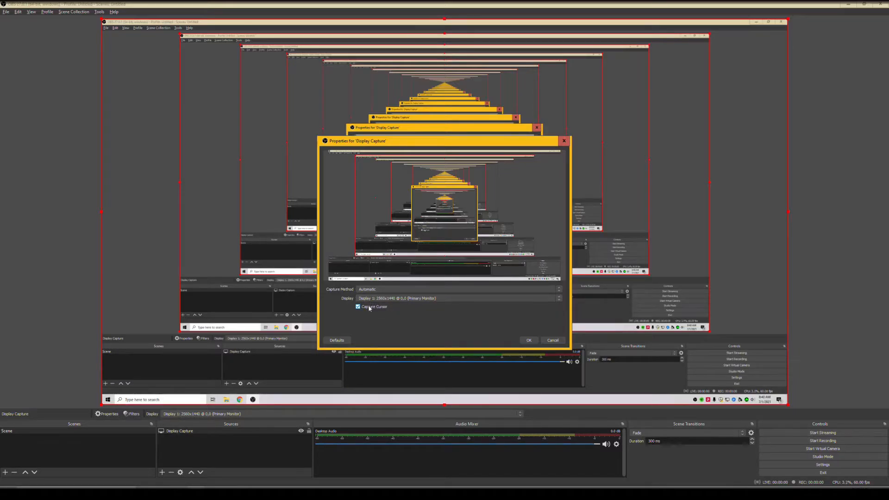
click(529, 341)
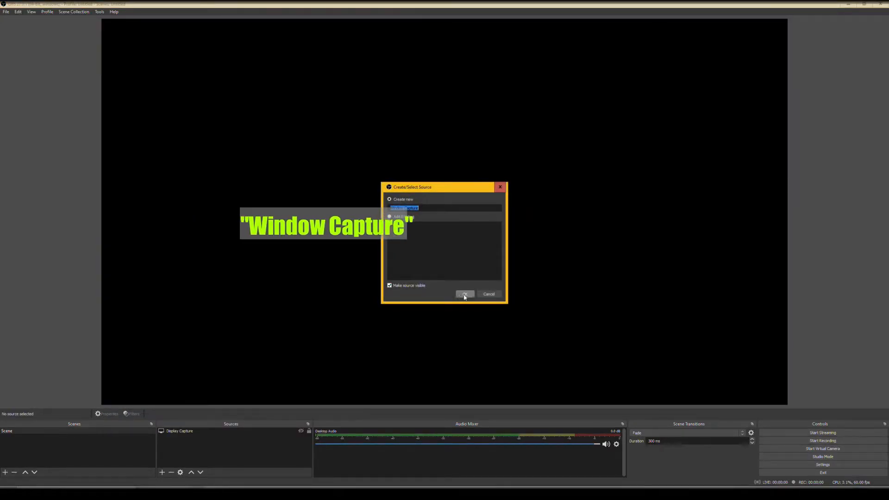
Add a Window Capture source for the Maskvideo.mp4 player window and enlarge it to the full height of the canvas.
click(466, 294)
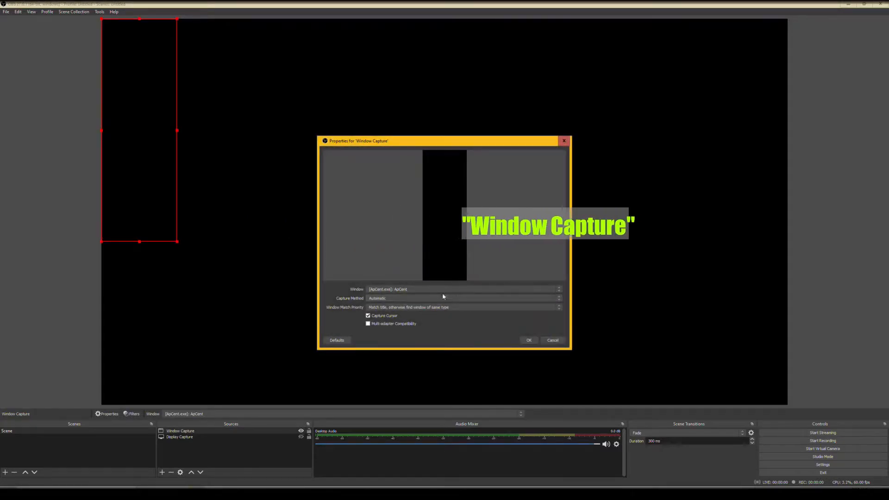
click(443, 290)
click(438, 300)
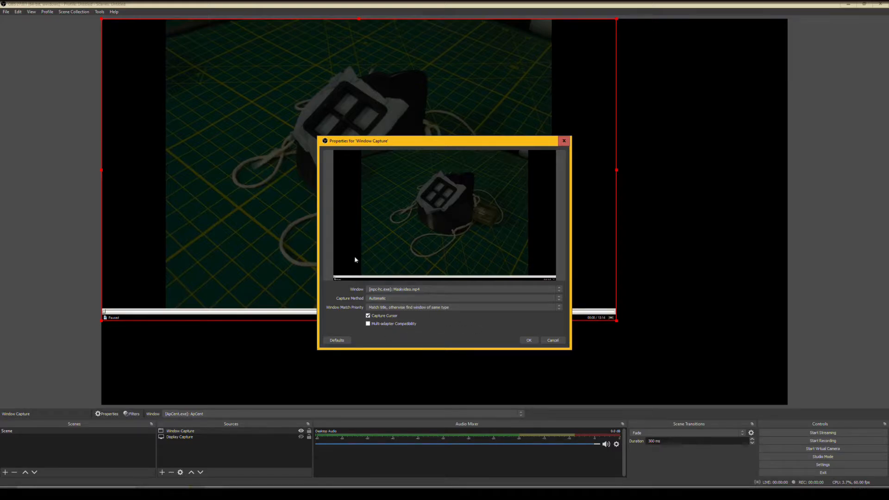
click(529, 341)
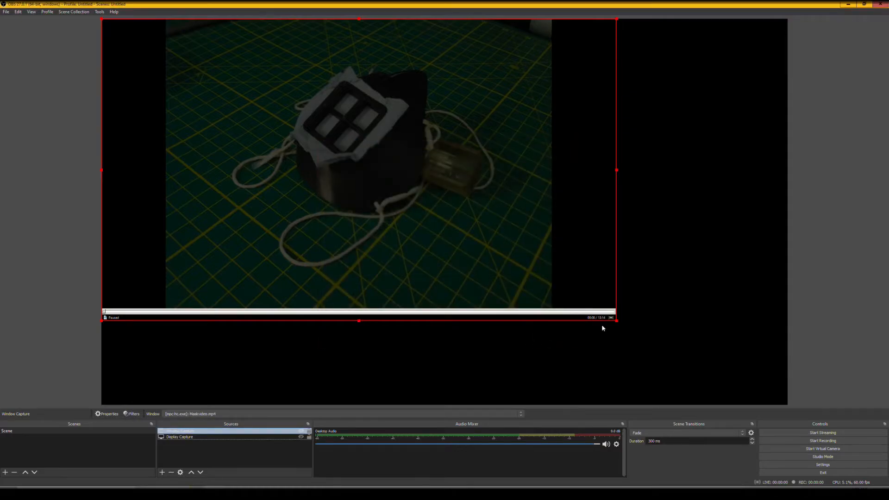
drag(616, 323, 746, 404)
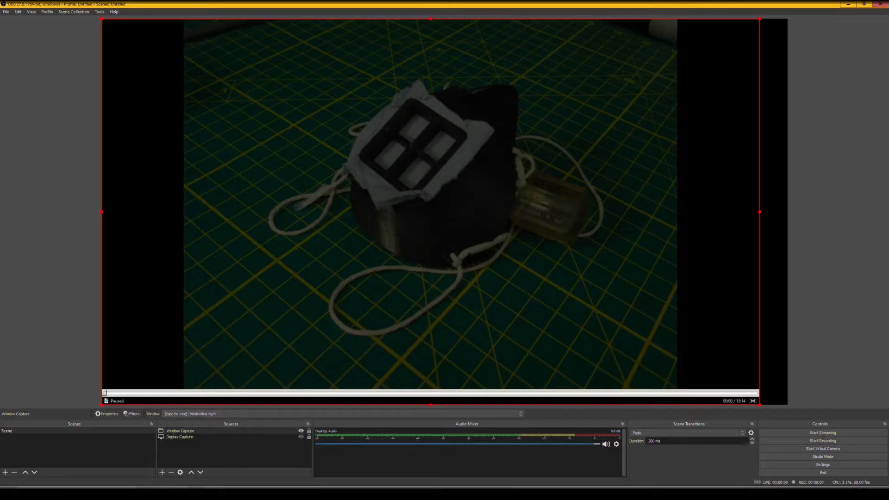
Play Maskvideo.mp4 in its player window and check the captured playback in the OBS preview.
click(206, 484)
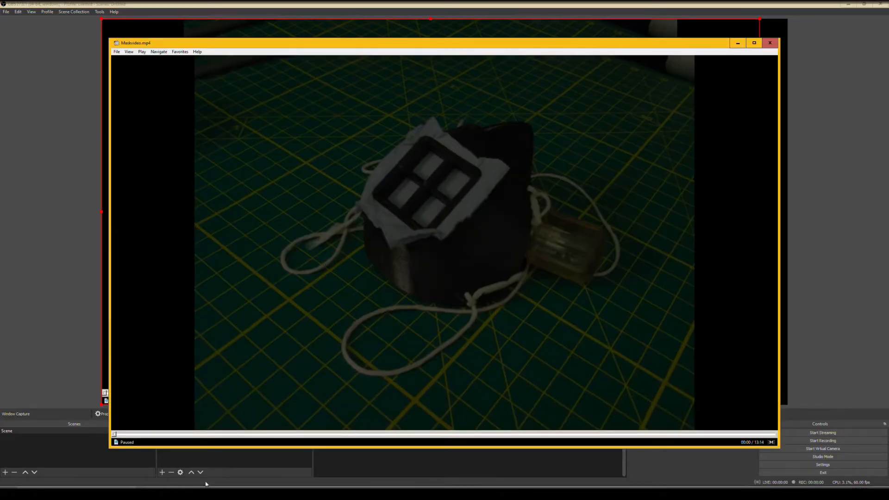
click(386, 255)
click(59, 249)
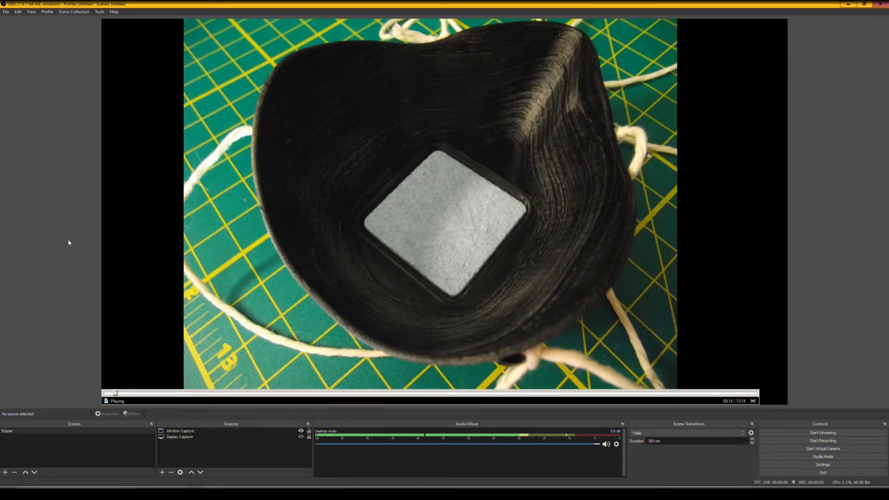
click(195, 494)
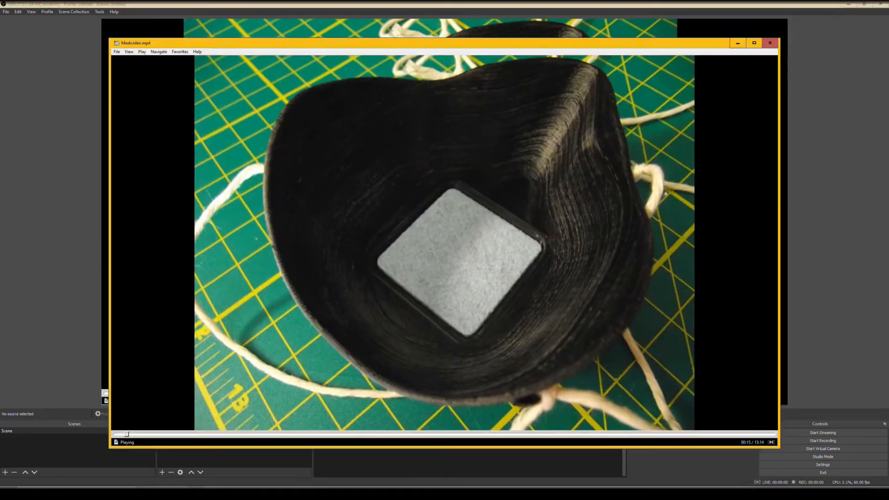
click(72, 212)
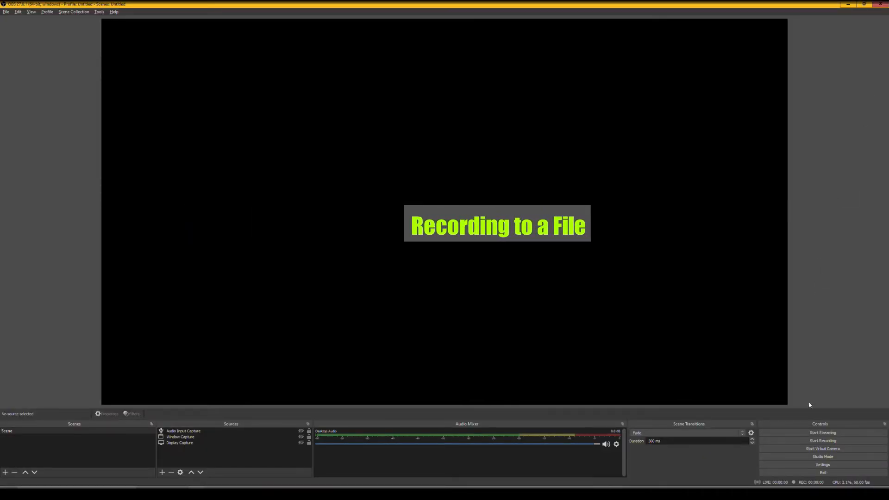
Review the Output settings for recording path, quality and format, and the Audio settings, leaving them unchanged.
click(823, 465)
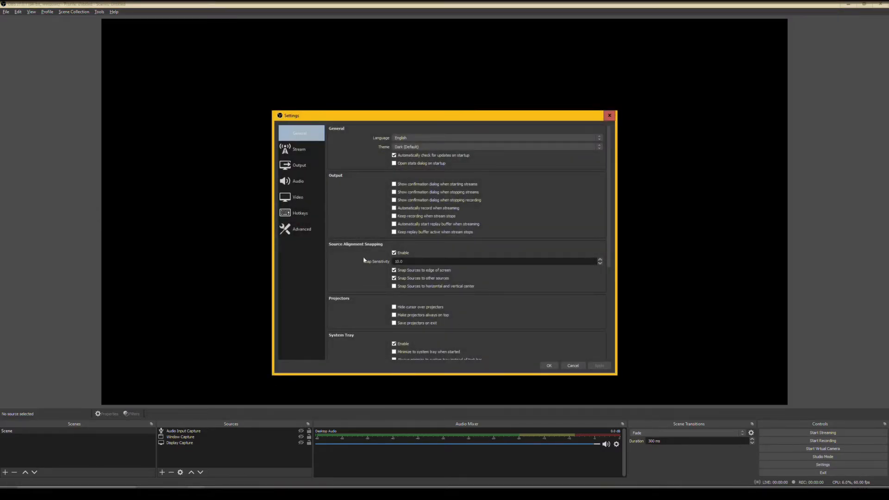
click(299, 166)
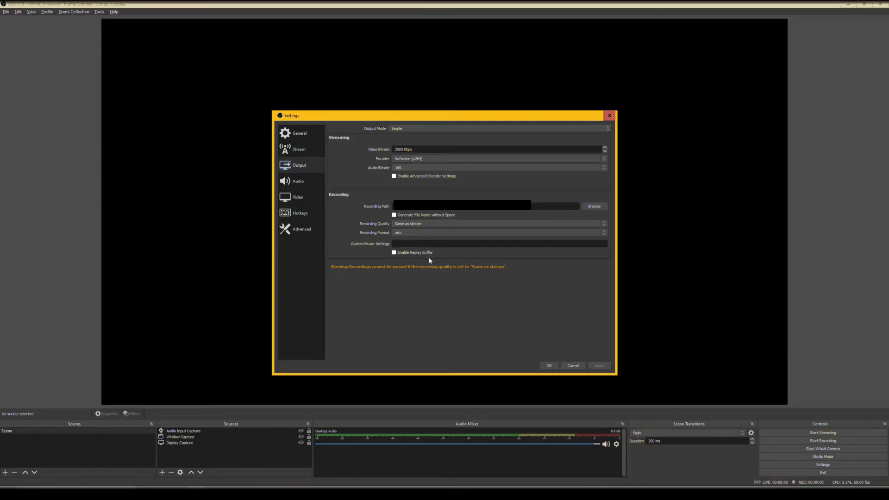
click(299, 182)
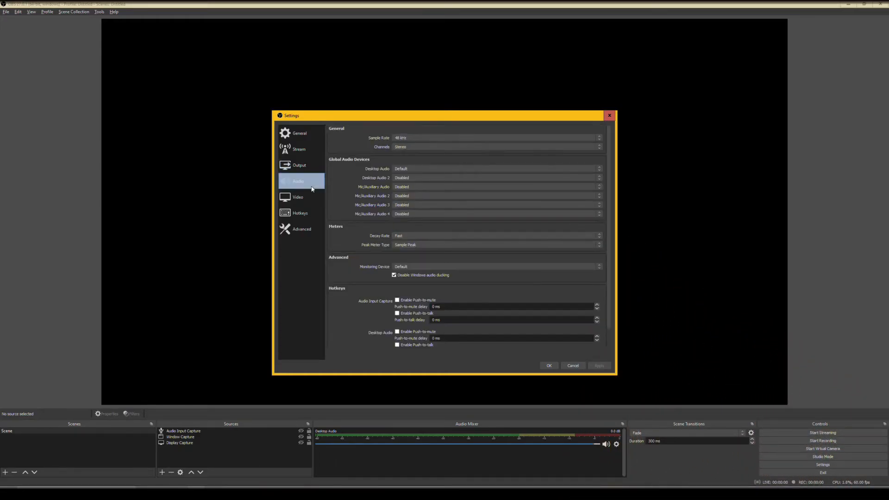
click(573, 366)
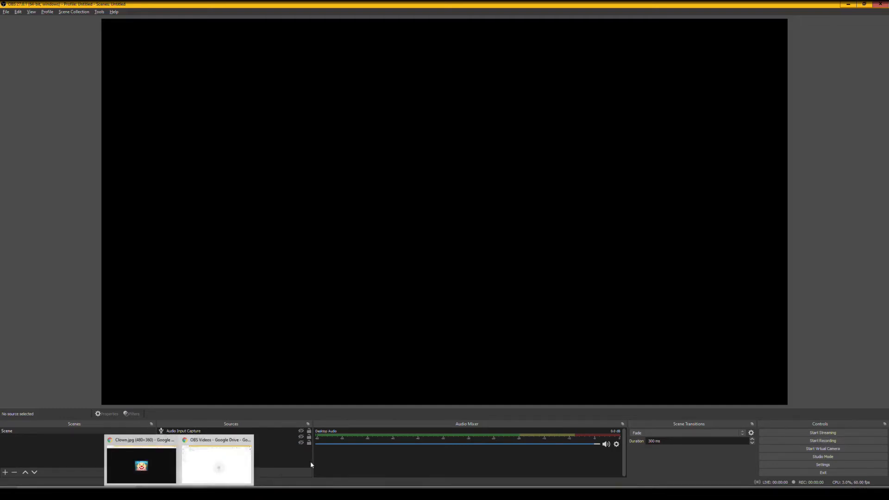
Make the Window Capture source visible and record a short clip of the browser window with the clown image.
click(301, 438)
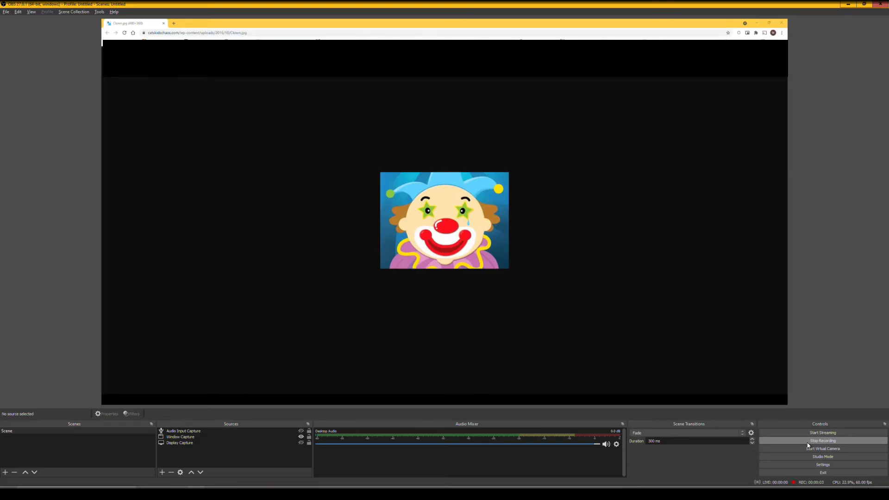
click(808, 442)
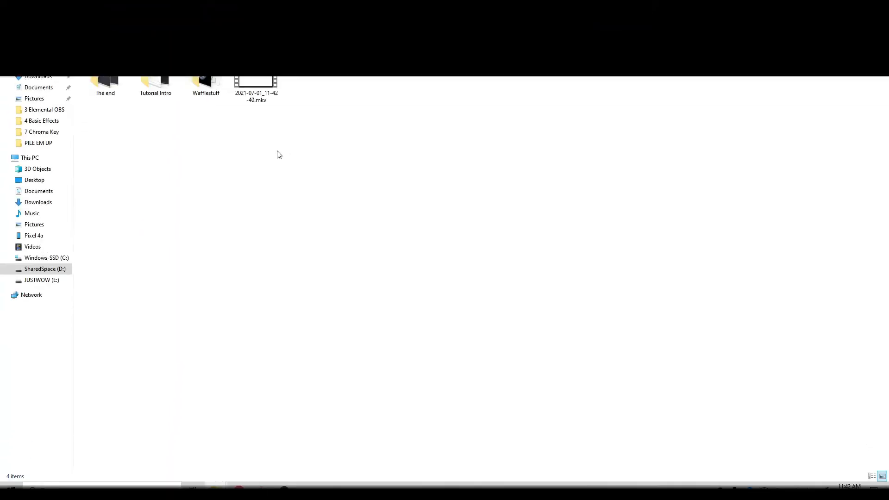
Open the recording 2021-07-01_11-42-40.mkv from the OBS Recordings folder with Windows Media Player.
right_click(254, 96)
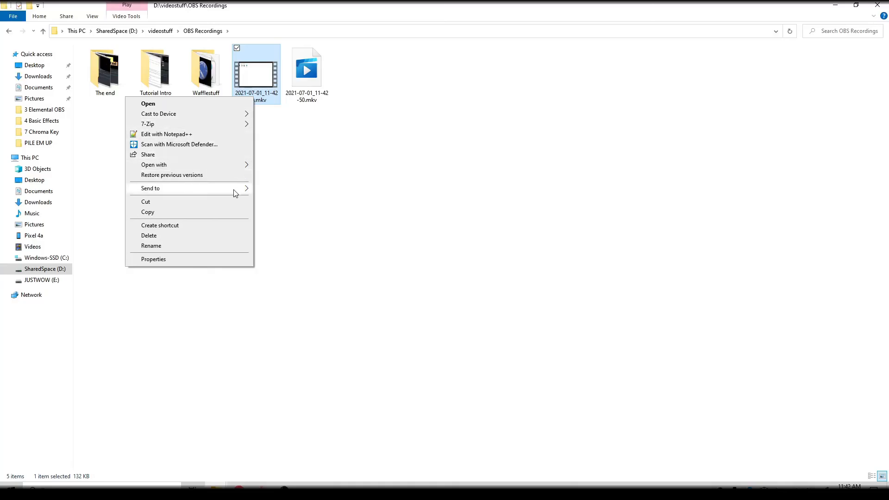
mouse_move(232, 167)
click(295, 186)
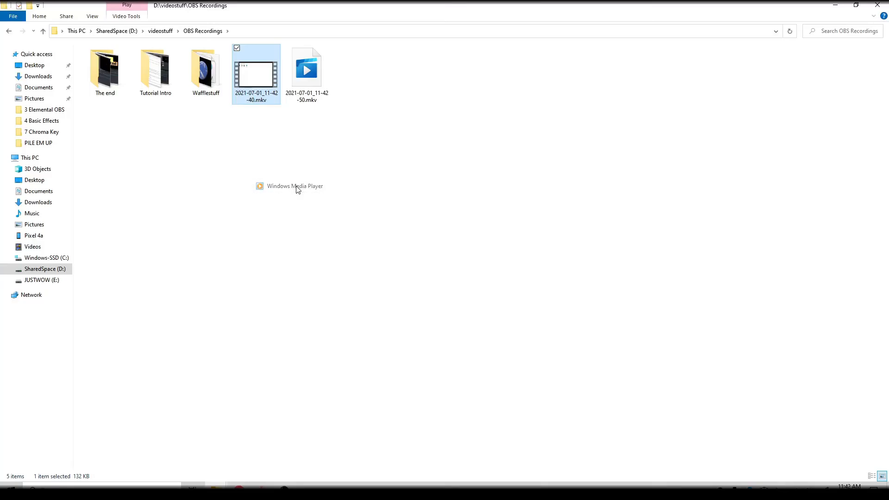